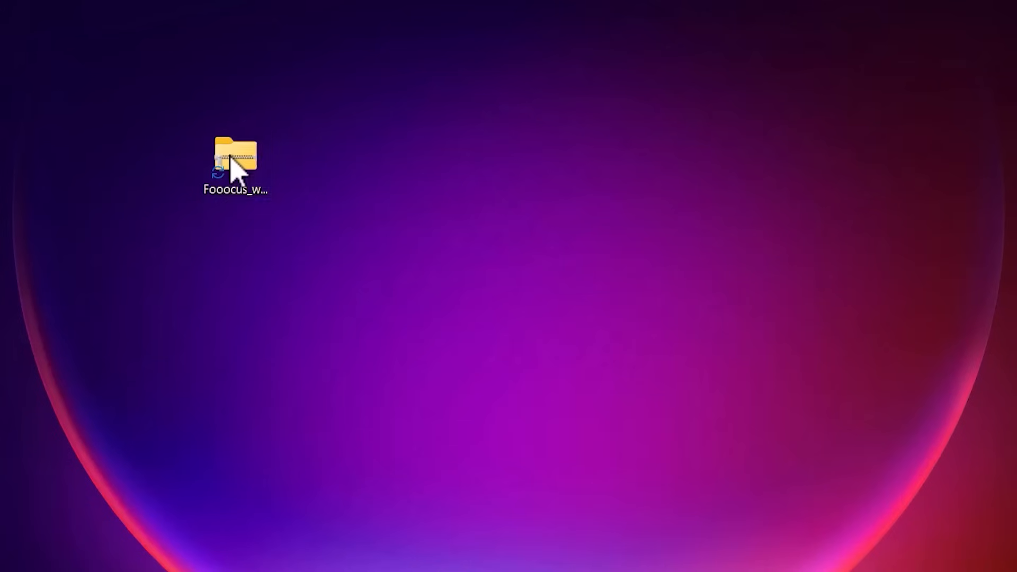
Extract the Fooocus archive on the desktop into the default Fooocus_win64_2-5-0 folder
right_click(230, 155)
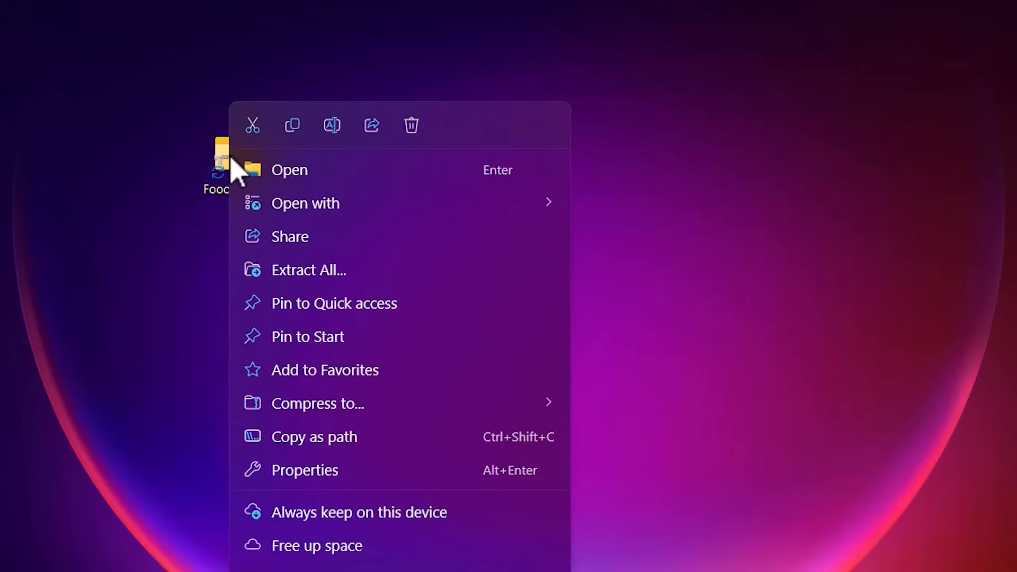
left_click(375, 272)
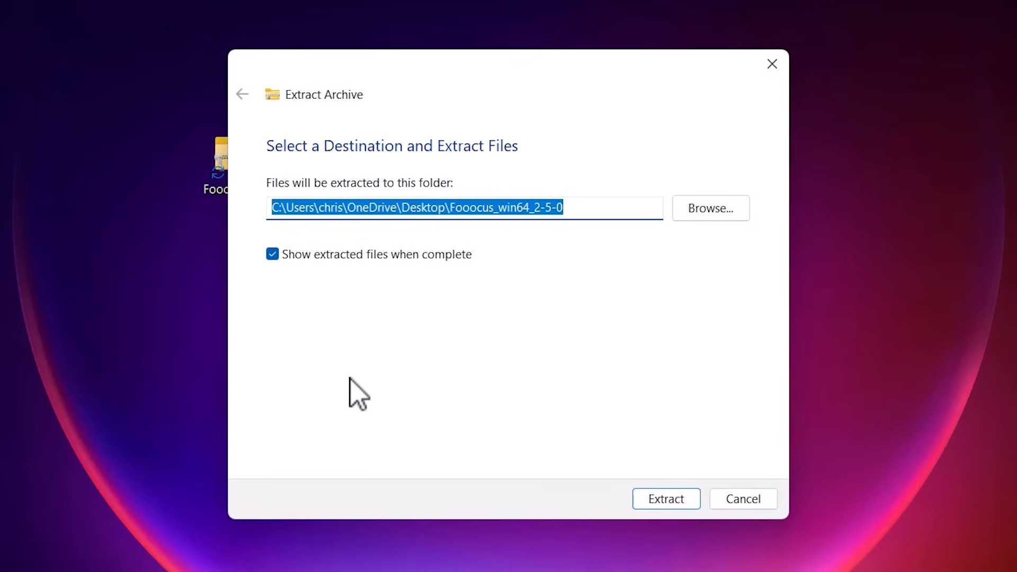
left_click(652, 505)
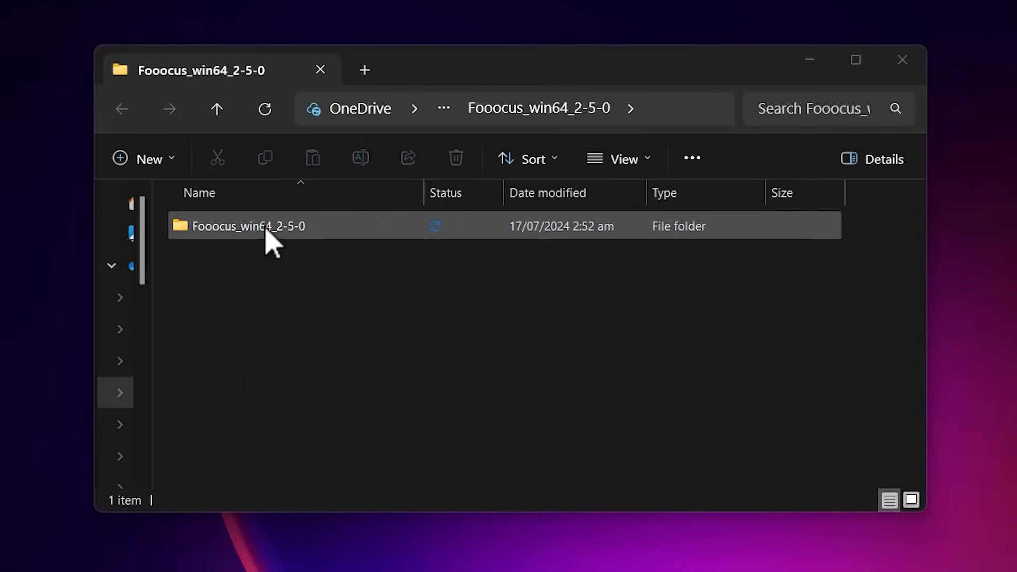
Start the run batch file inside the extracted Fooocus_win64_2-5-0 folder and let it run despite the SmartScreen block
double_click(268, 238)
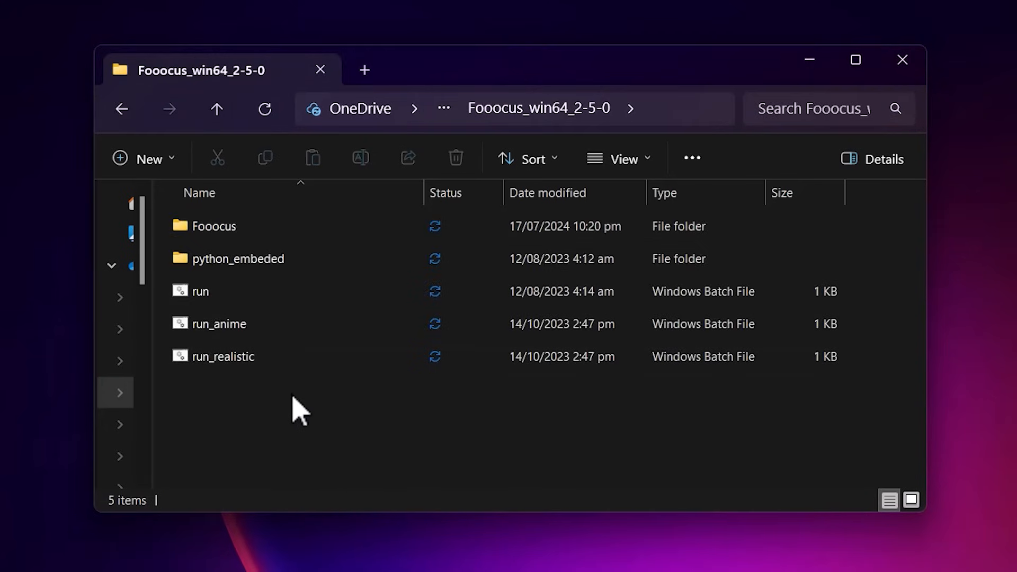
double_click(262, 292)
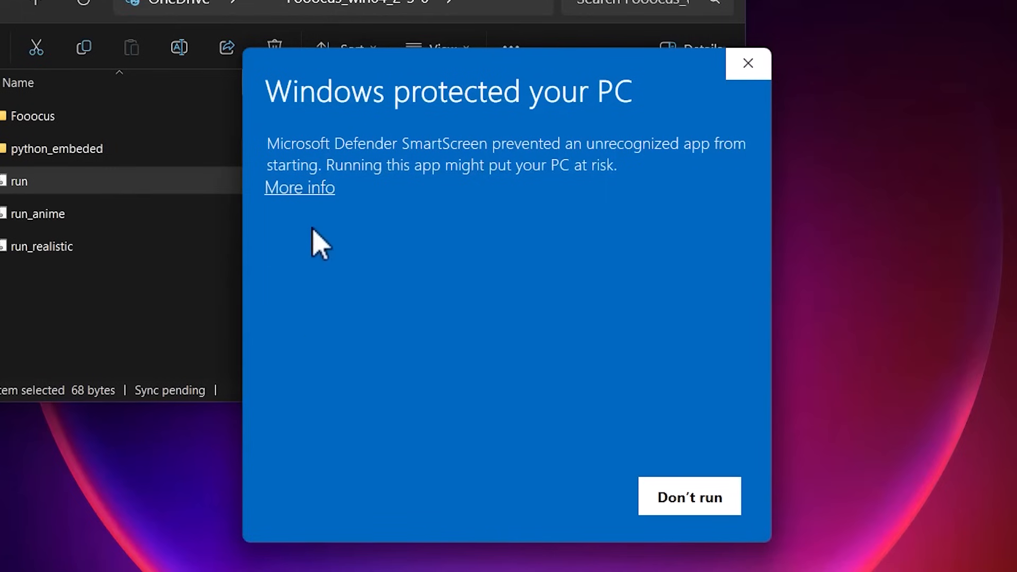
left_click(320, 188)
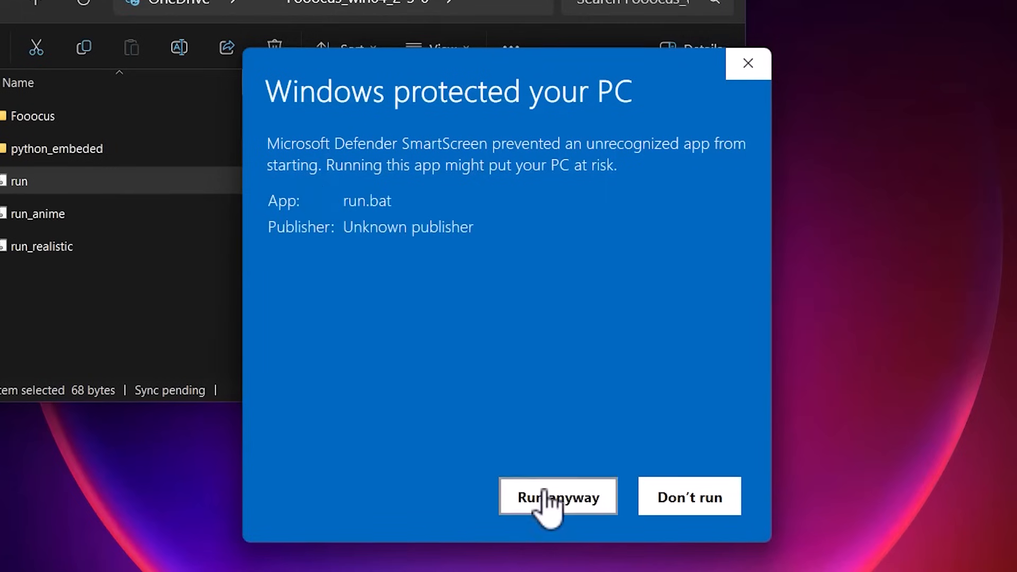
left_click(545, 502)
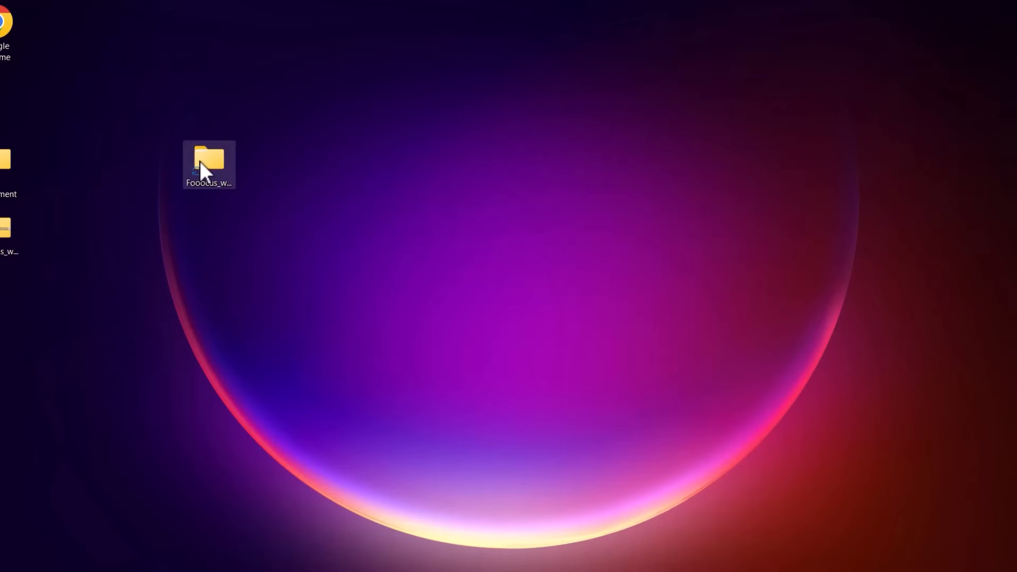
Reopen the Fooocus folder from the desktop, launch the run batch file, and maximize the Fooocus browser window
double_click(199, 161)
double_click(215, 240)
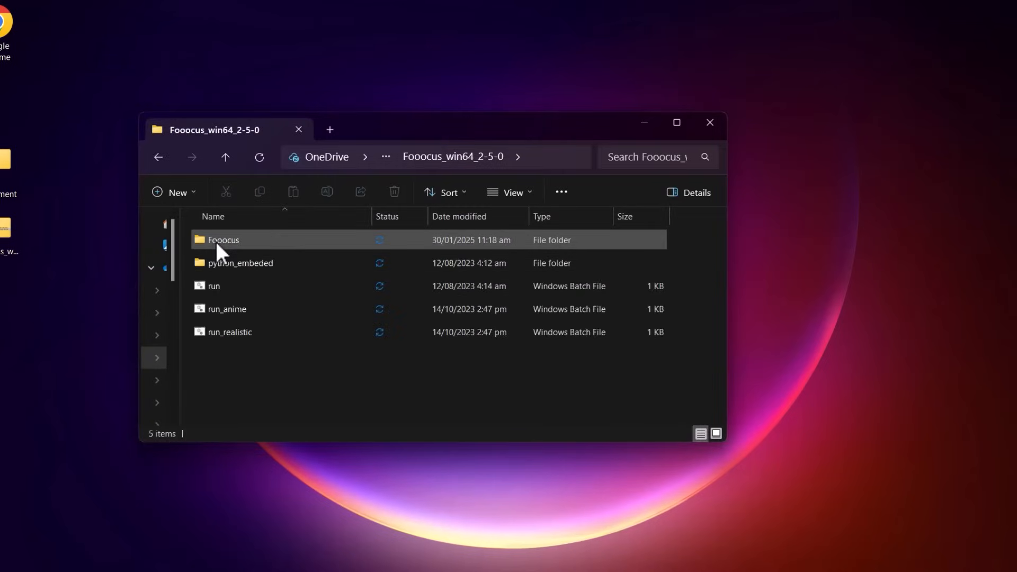
double_click(273, 286)
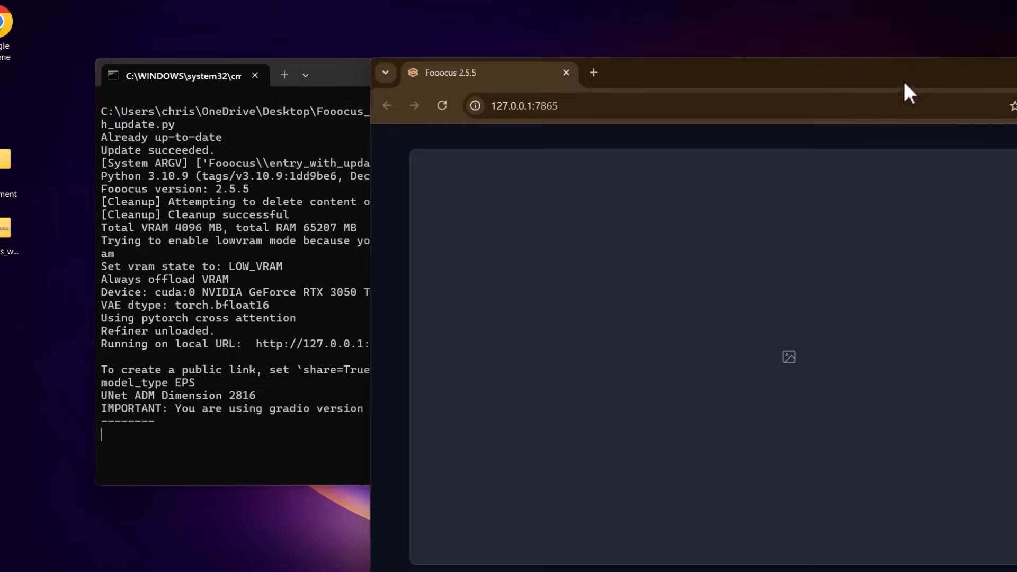
left_click_drag(904, 84, 621, 26)
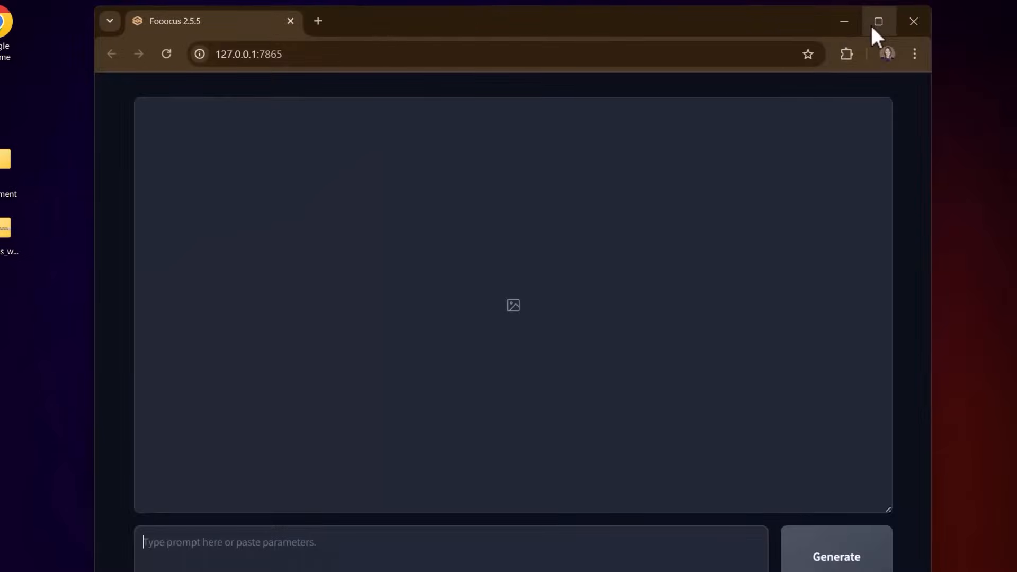
left_click(872, 23)
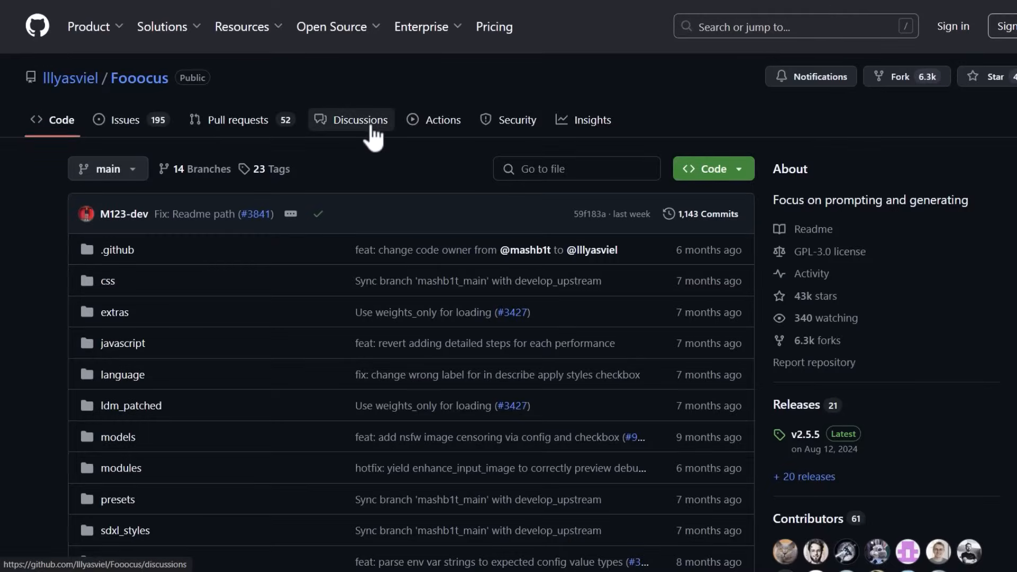
Look through the discussions of the Fooocus repository on GitHub
left_click(372, 128)
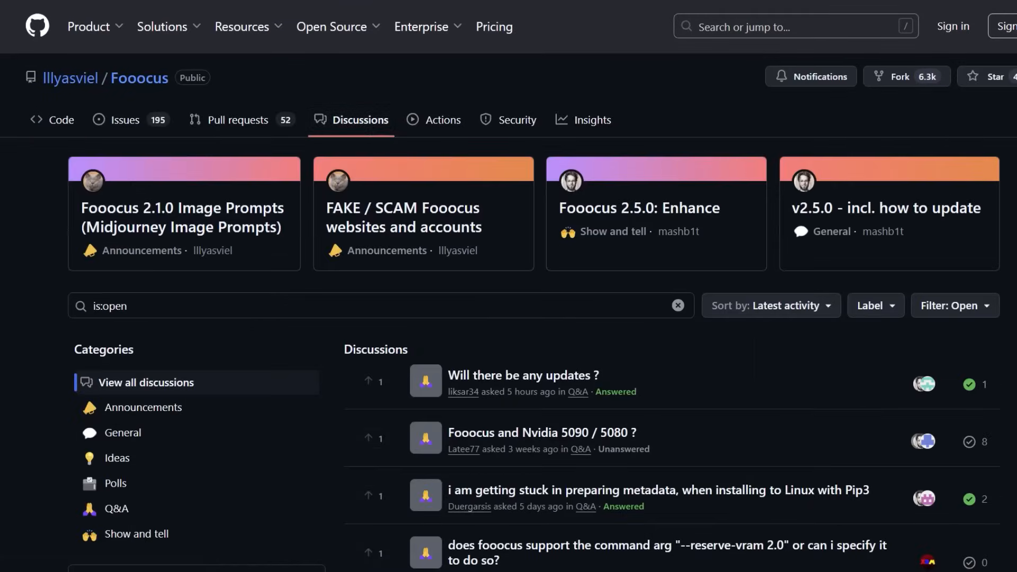
scroll(371, 133, "down", 2)
scroll(509, 286, "down", 3)
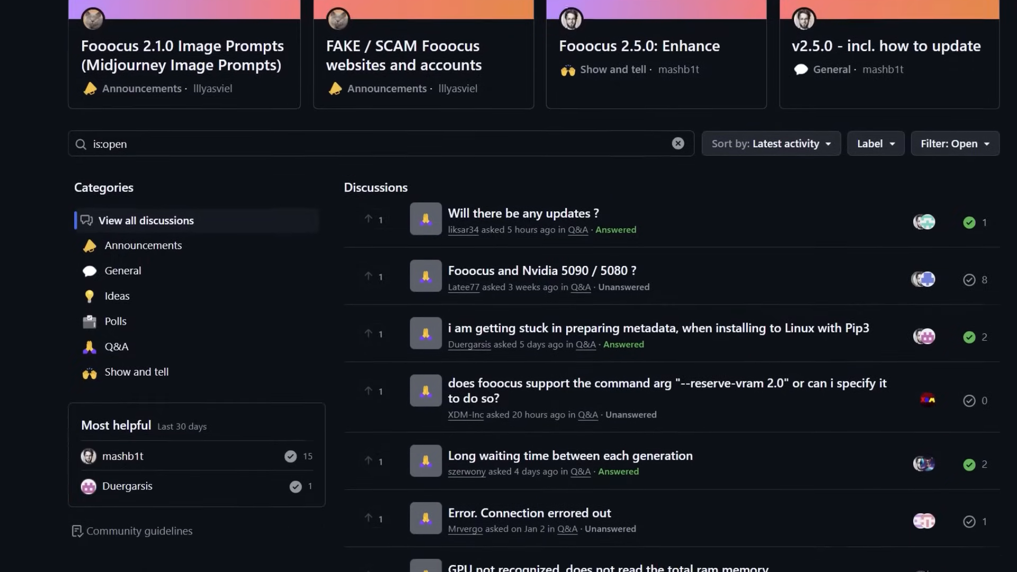
scroll(509, 286, "down", 2)
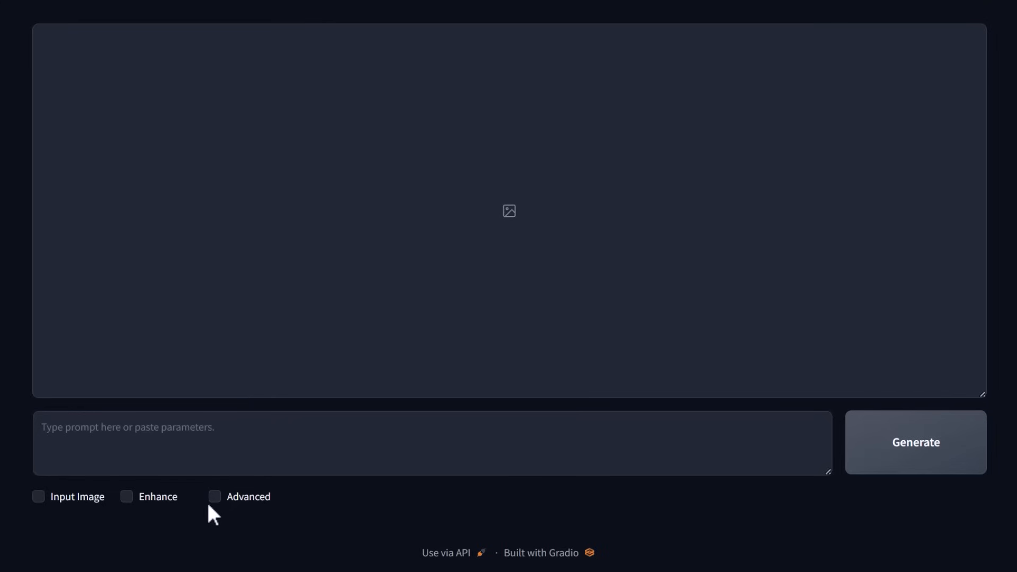
Show the advanced options in Fooocus and examine the available image styles
left_click(215, 496)
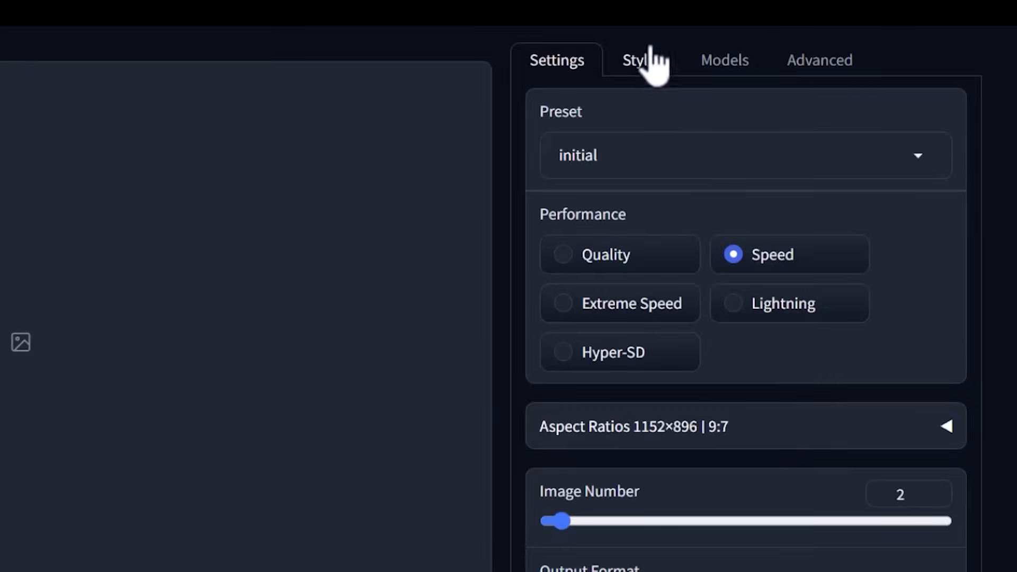
left_click(649, 58)
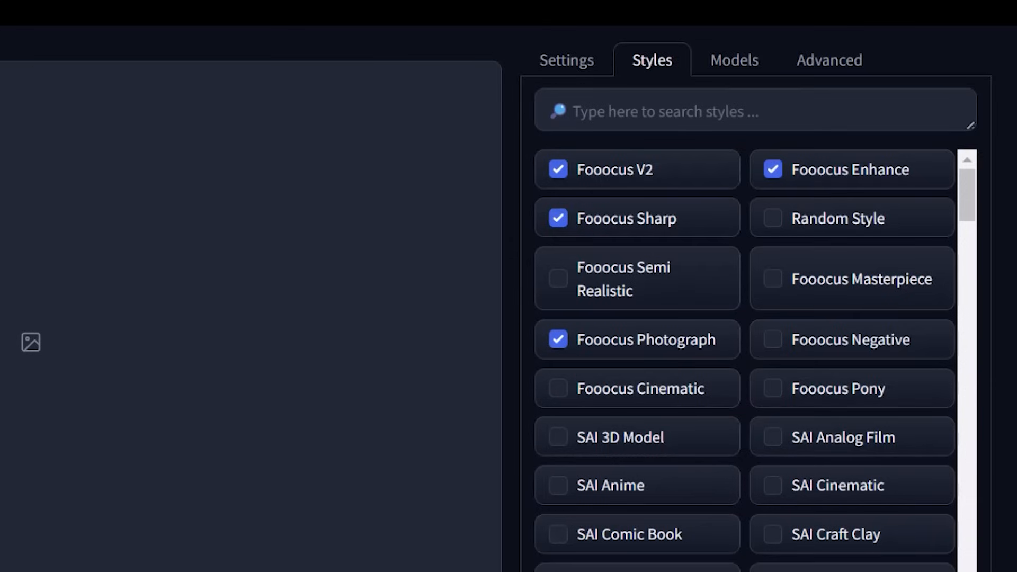
Generate images from "a realistic portrait of a beautiful, sexy young woman, blue hair, slight hair curls, looking face on flat at camera"
type("a real")
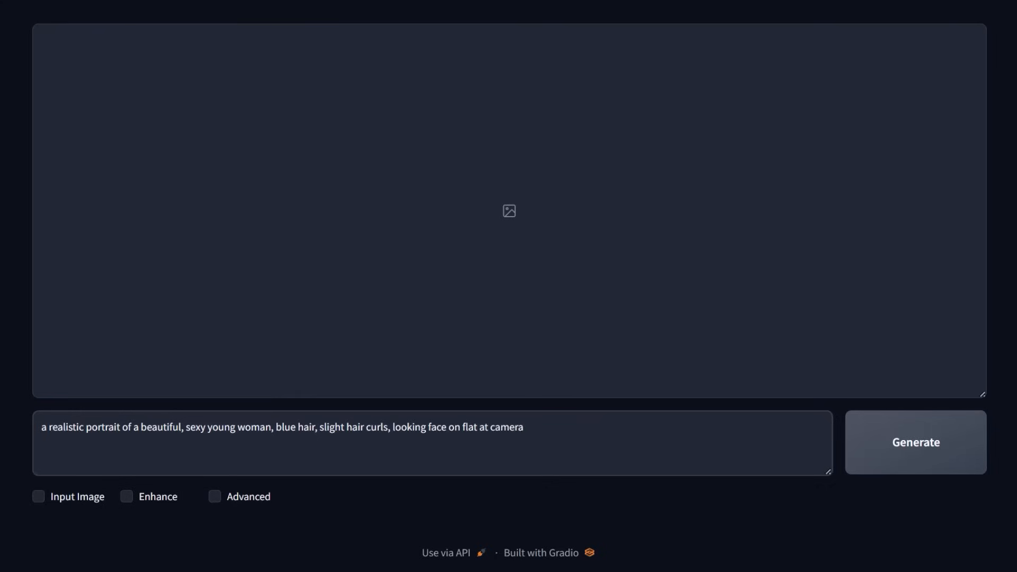
left_click(915, 442)
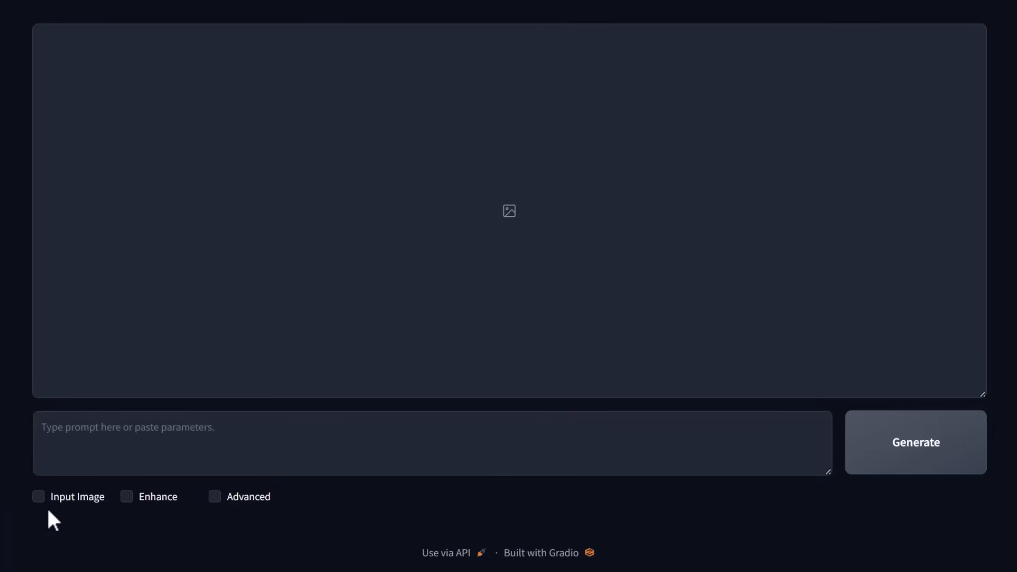
Enable Input Image and show the Image Prompt slots with their advanced controls
left_click(39, 496)
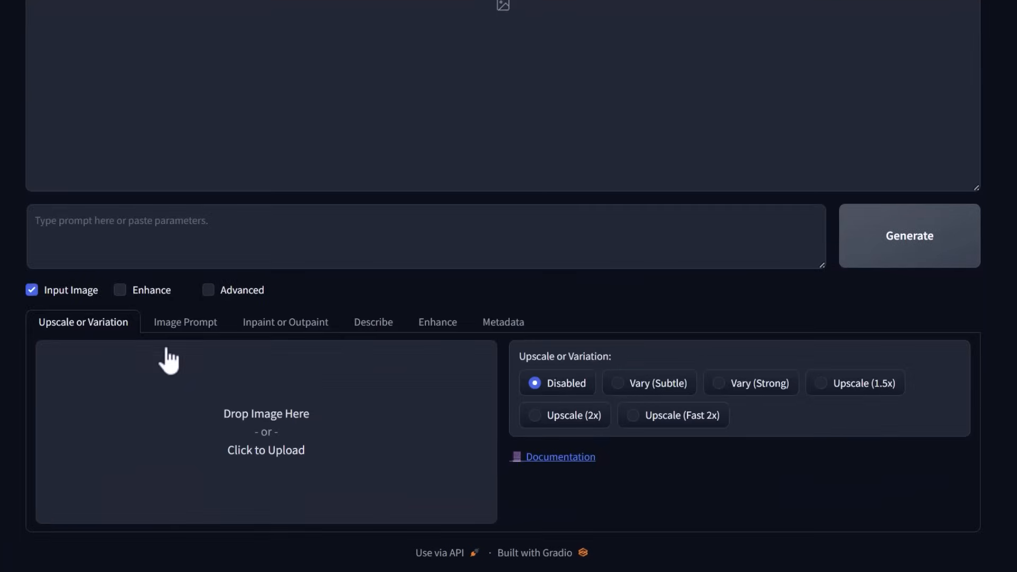
left_click(175, 326)
scroll(175, 333, "down", 5)
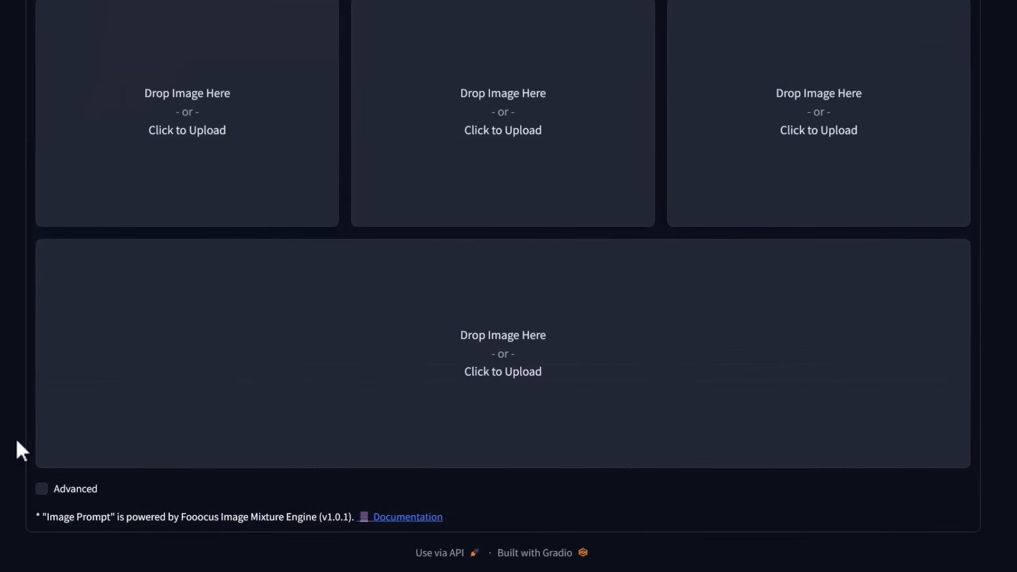
left_click(41, 489)
scroll(42, 485, "up", 3)
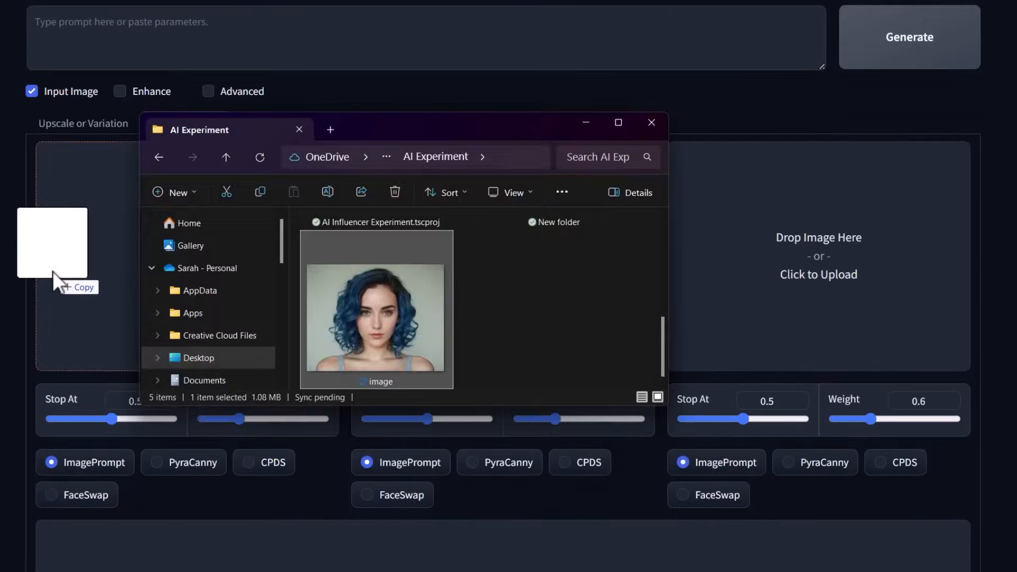
Add the blue-haired portrait from the AI Experiment folder to the first slot as FaceSwap and enter a prompt starting "wearing a"
left_click_drag(54, 272, 72, 276)
left_click(52, 496)
scroll(502, 285, "up", 7)
left_click(159, 432)
type("wearing a")
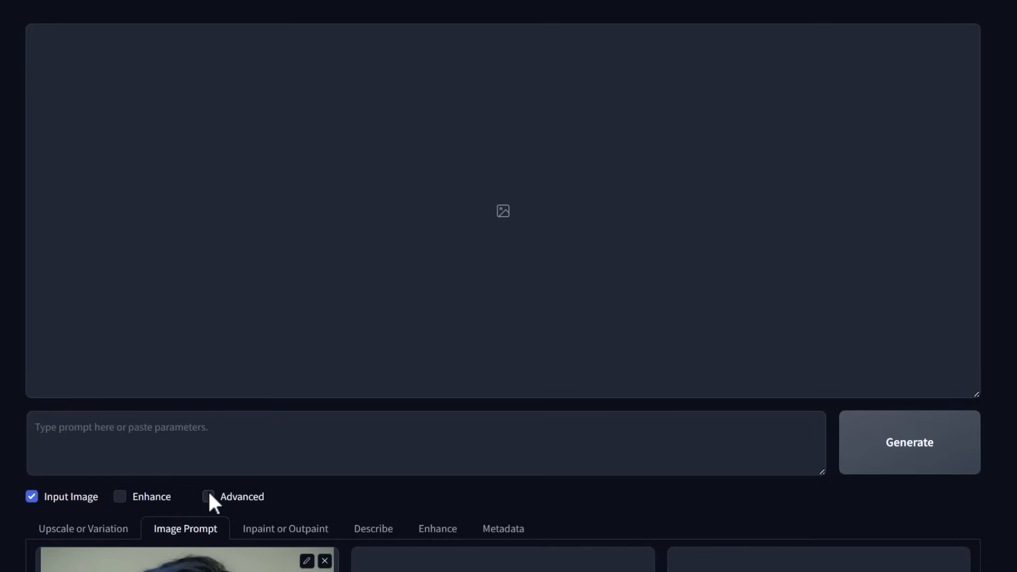
Show the advanced settings, set the performance to Quality, and choose the 1152×832 aspect ratio
left_click(208, 497)
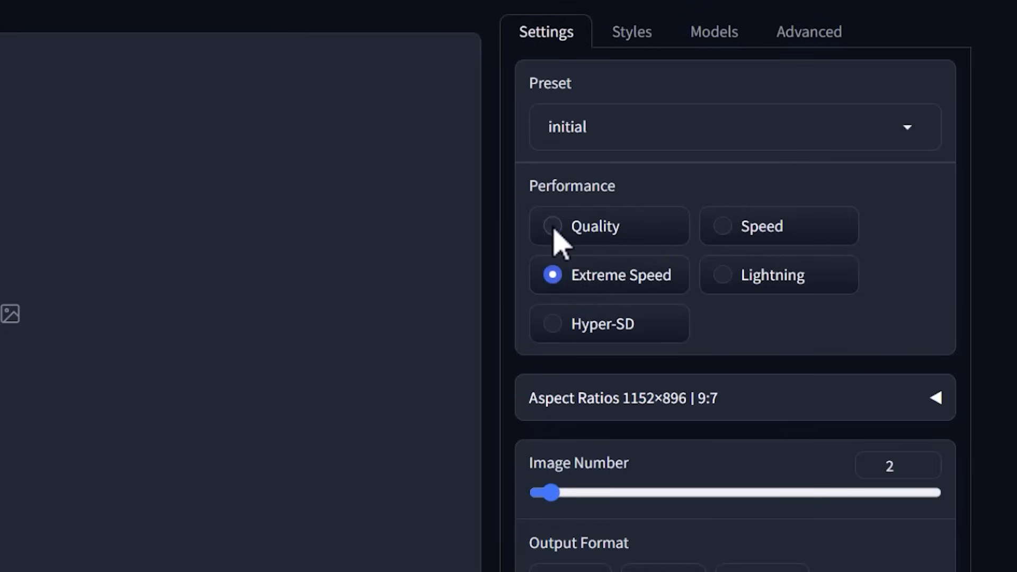
left_click(866, 392)
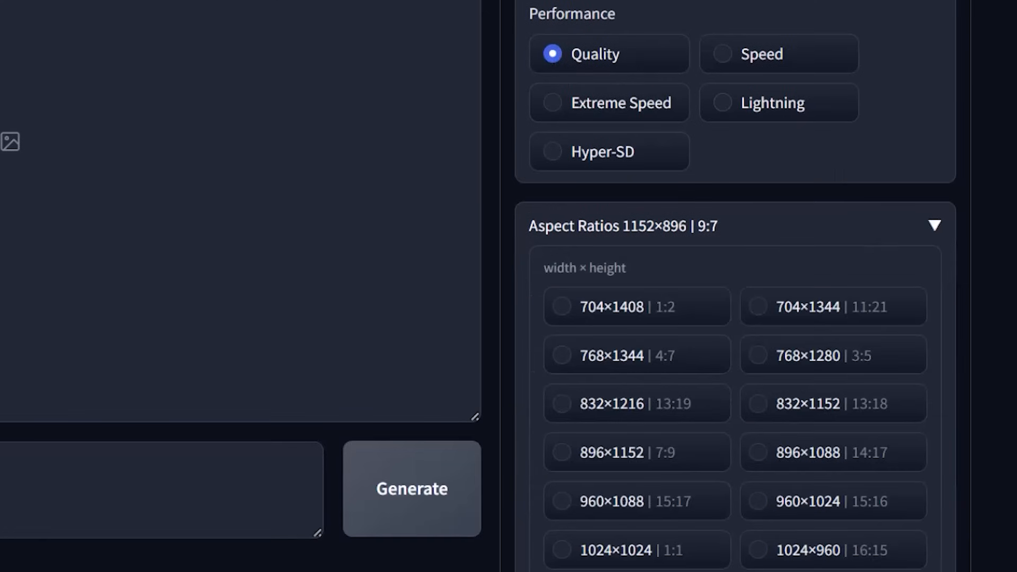
scroll(509, 286, "down", 3)
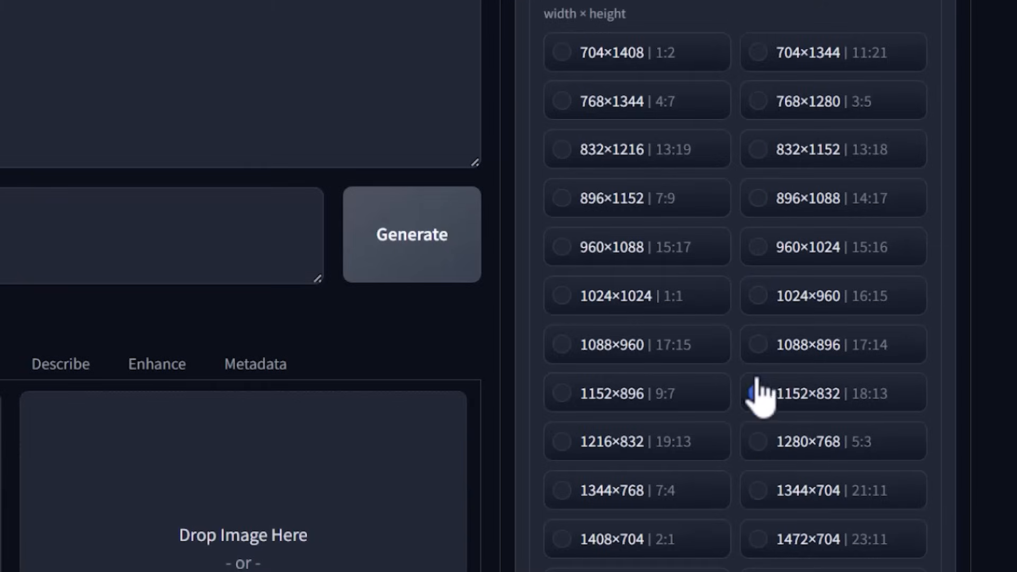
left_click(908, 1)
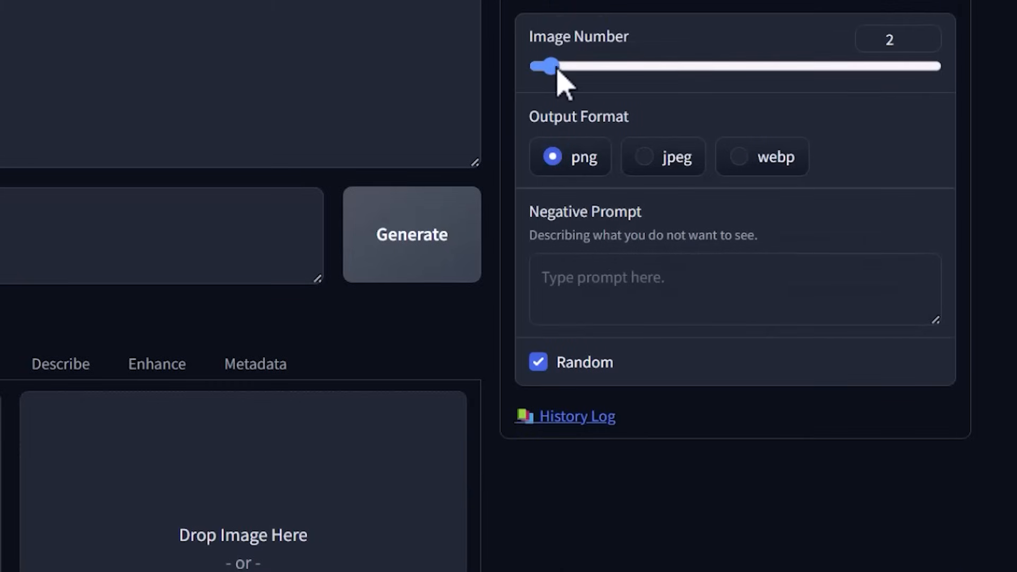